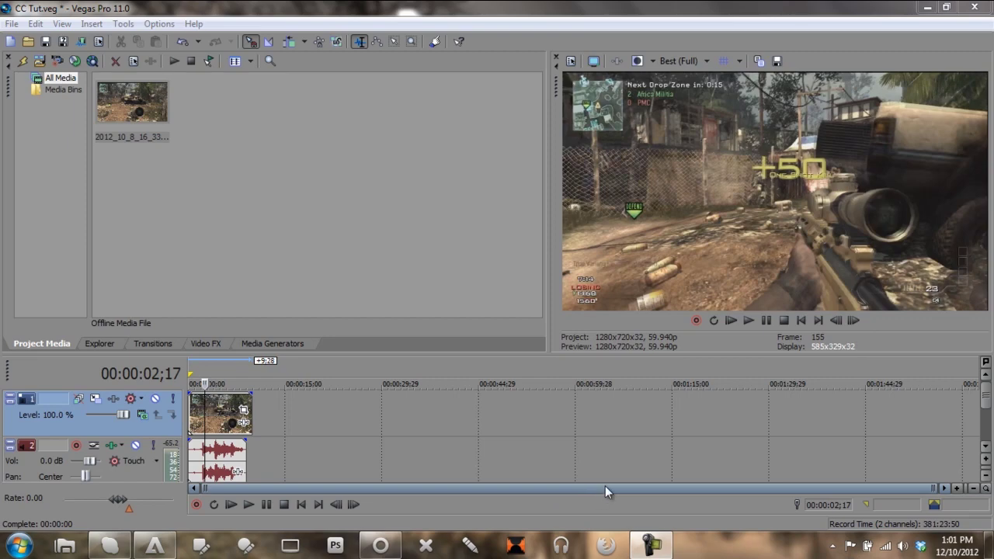
# - Apply the HD pan/crop preset to the gameplay clip on the video track
pyautogui.click(243, 411)
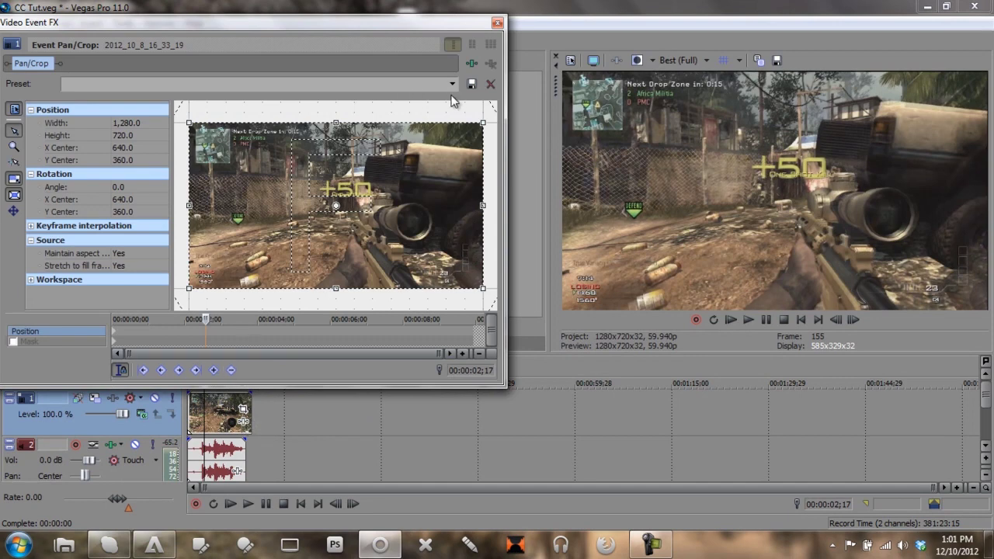
pyautogui.click(452, 84)
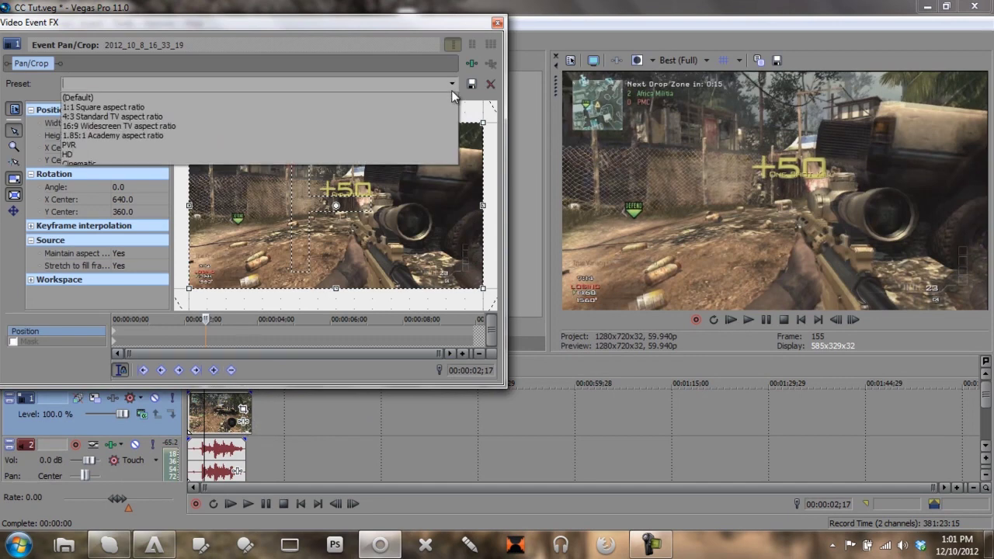
pyautogui.click(135, 152)
pyautogui.click(497, 22)
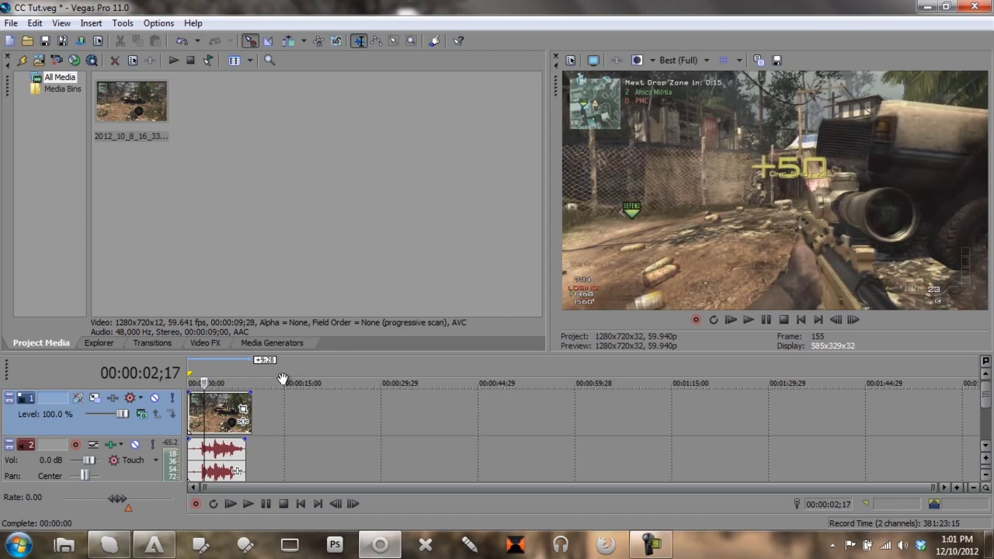
pyautogui.click(243, 409)
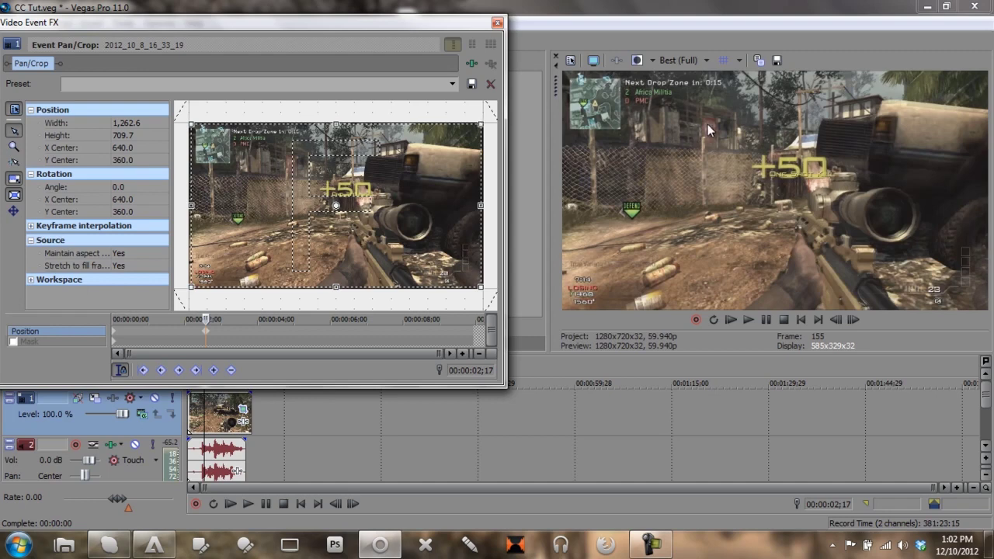
pyautogui.click(453, 84)
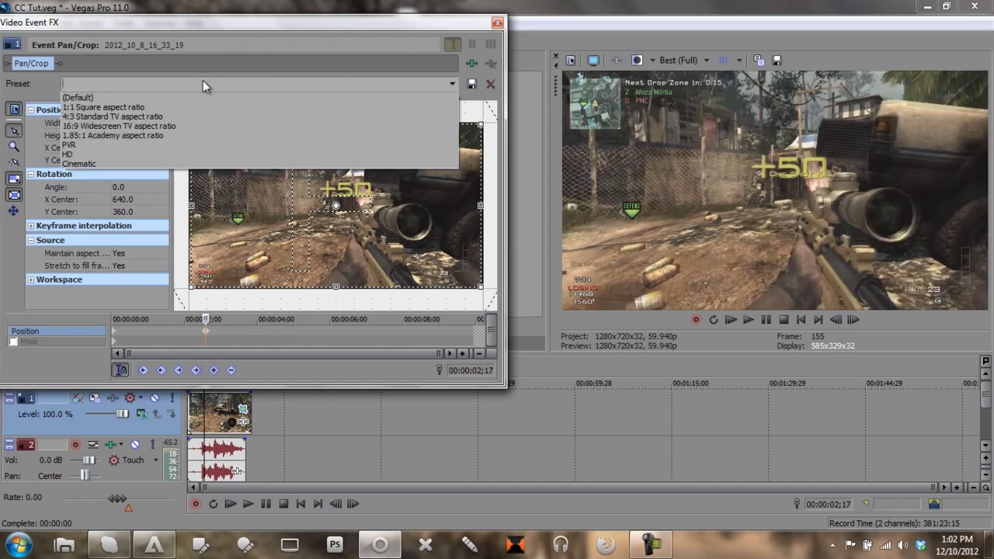
pyautogui.click(67, 153)
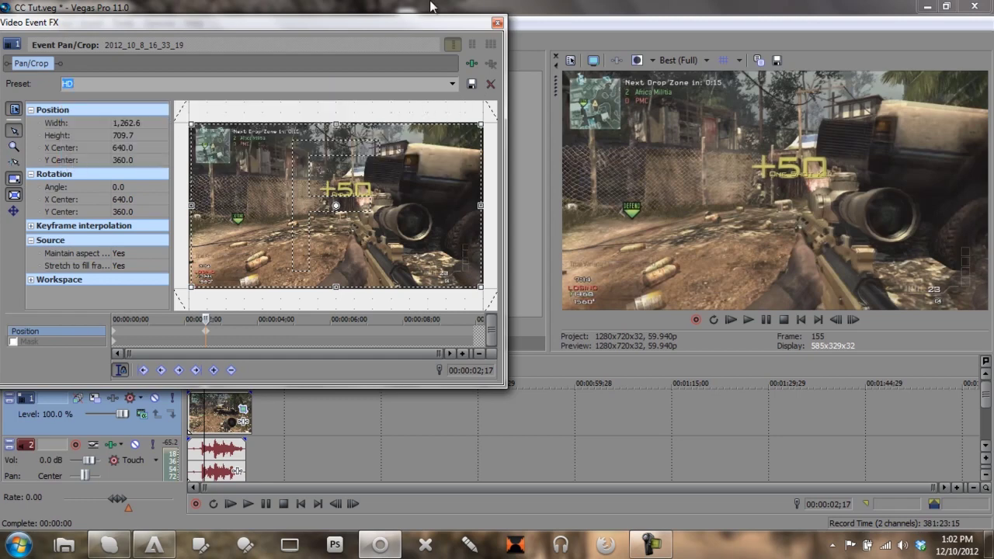
pyautogui.click(497, 22)
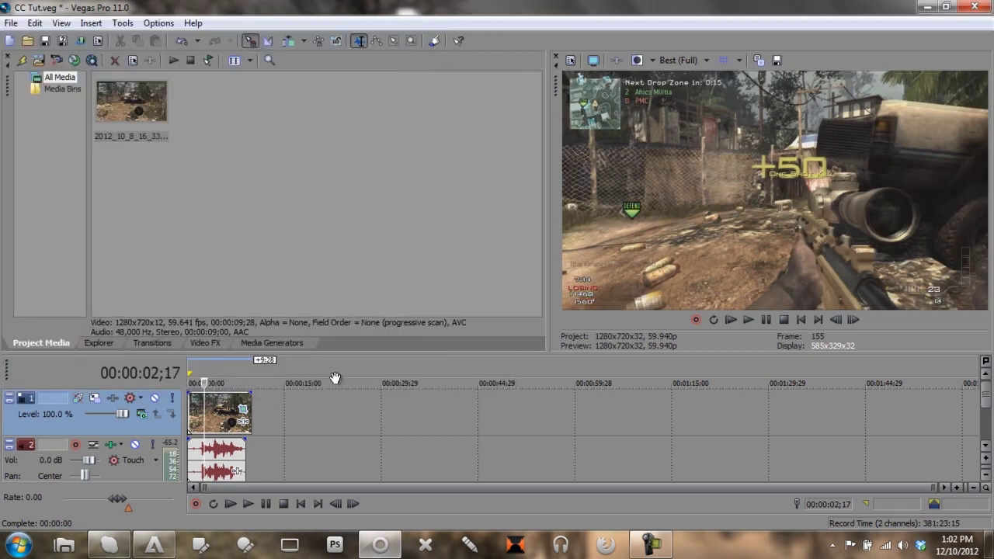
# - Add the Sony Cookie Cutter and Sony Color Curves plug-ins to the clip's video event FX chain
pyautogui.click(244, 424)
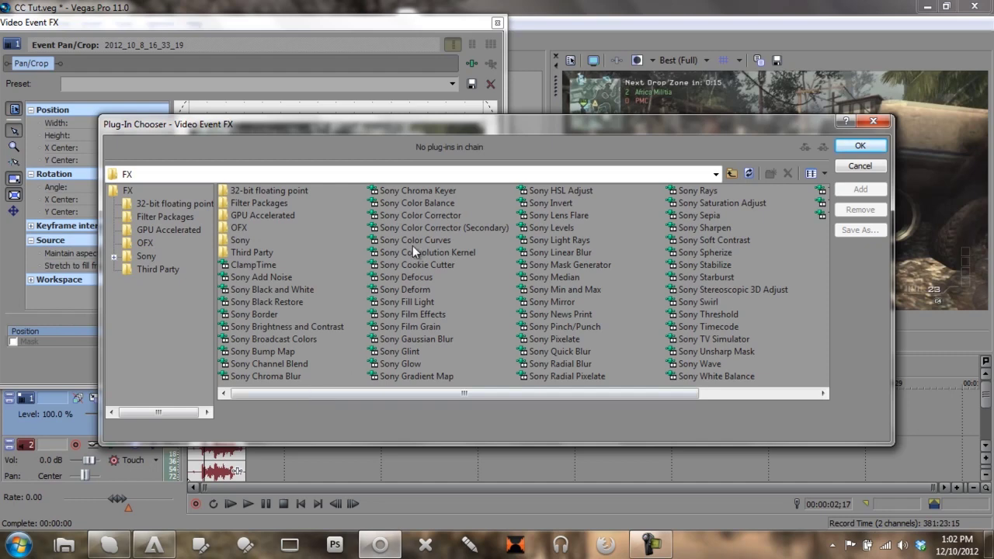
pyautogui.click(413, 265)
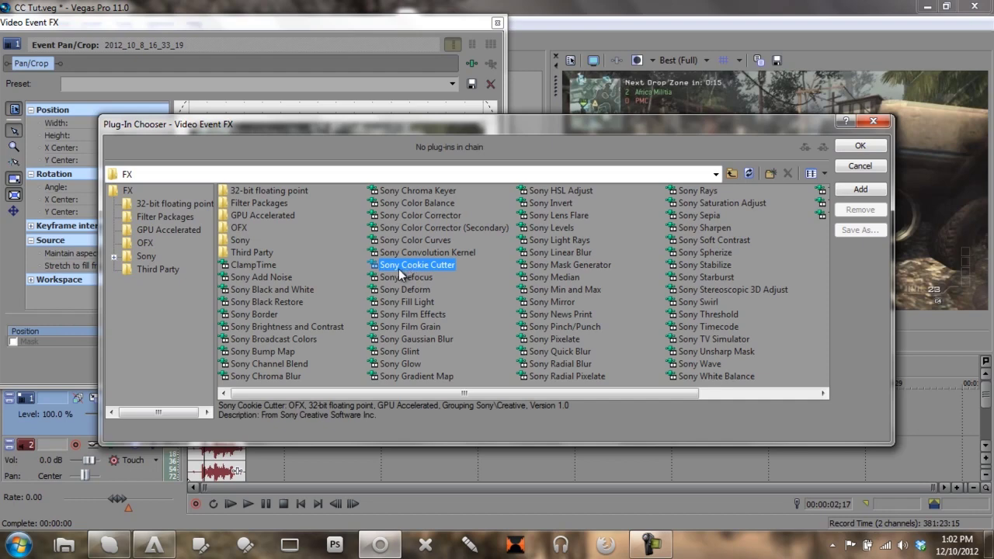
pyautogui.click(861, 189)
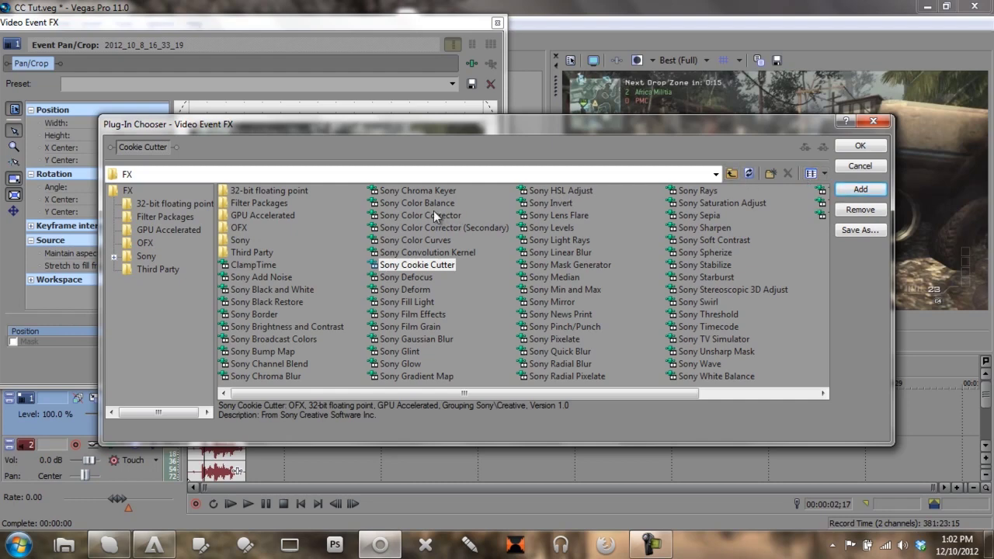
pyautogui.click(425, 240)
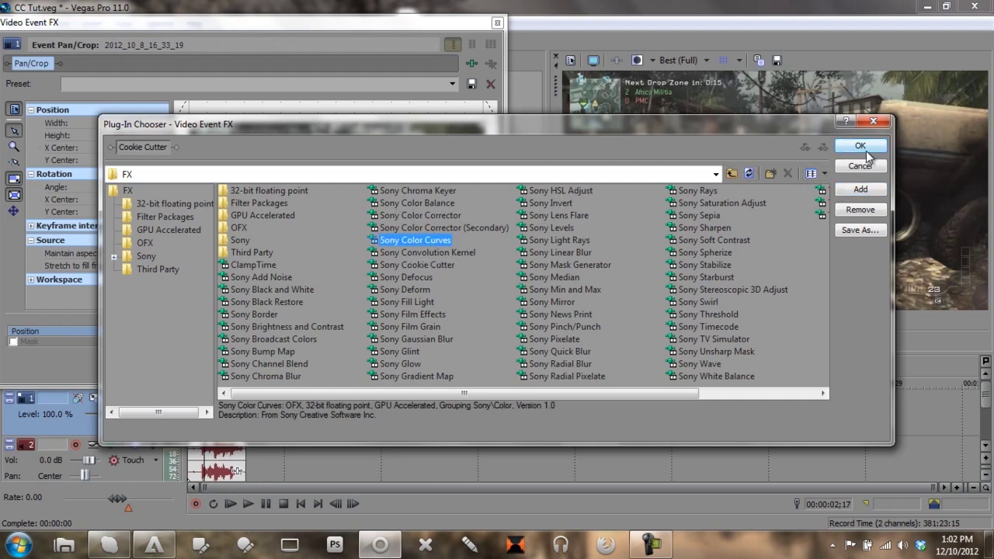
pyautogui.click(863, 189)
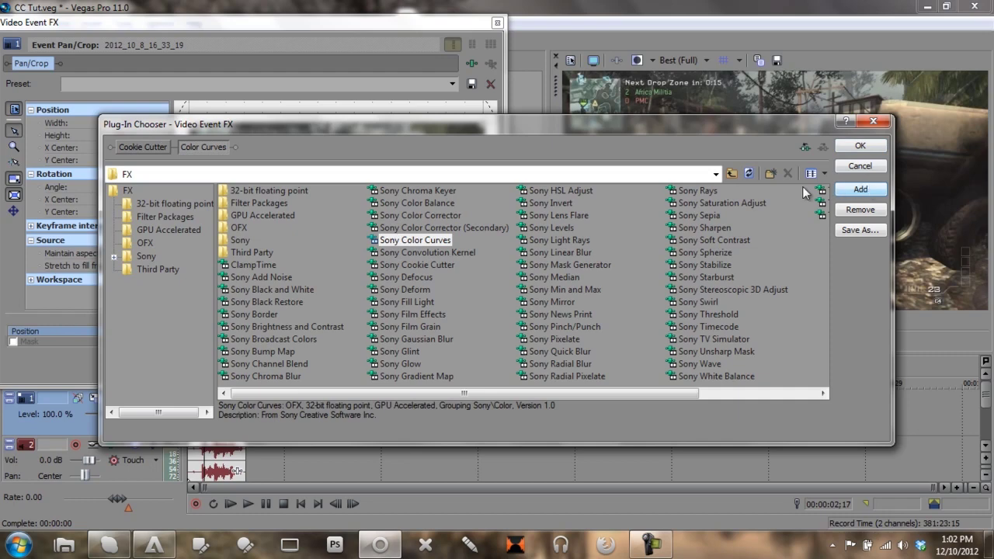
# - Add two Sony Glow plug-ins and Sony Saturation Adjust to the clip's FX chain
pyautogui.click(412, 362)
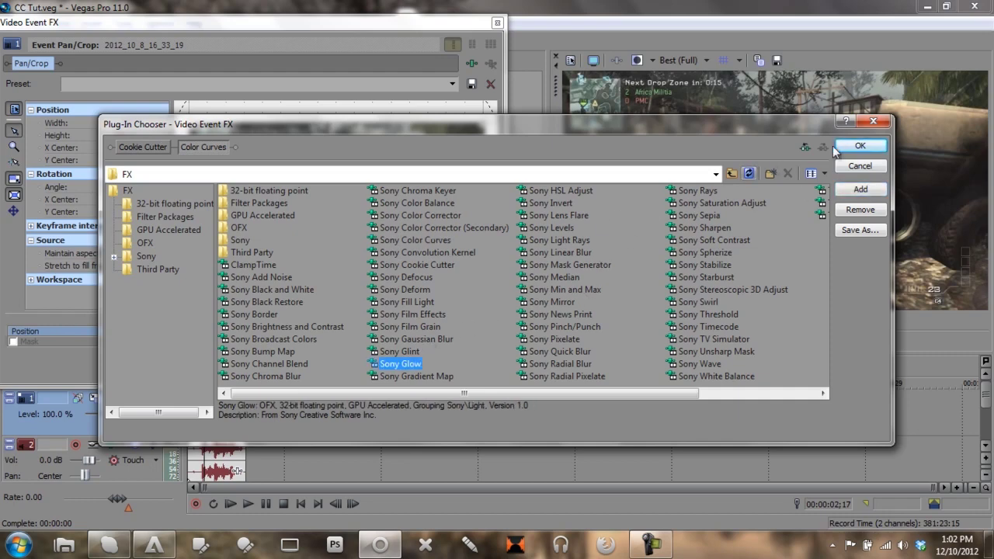
pyautogui.click(859, 190)
pyautogui.click(859, 190)
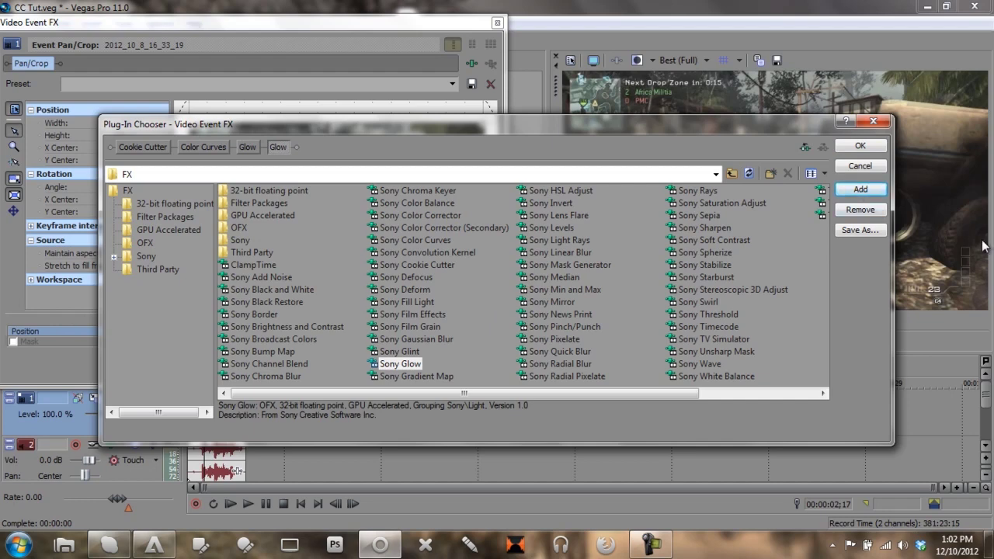
pyautogui.click(722, 203)
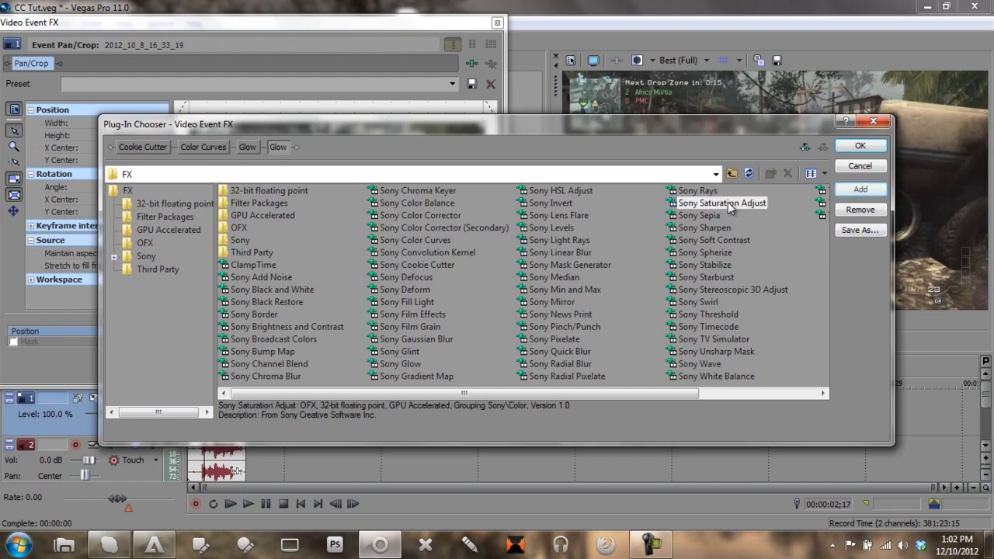
pyautogui.click(861, 190)
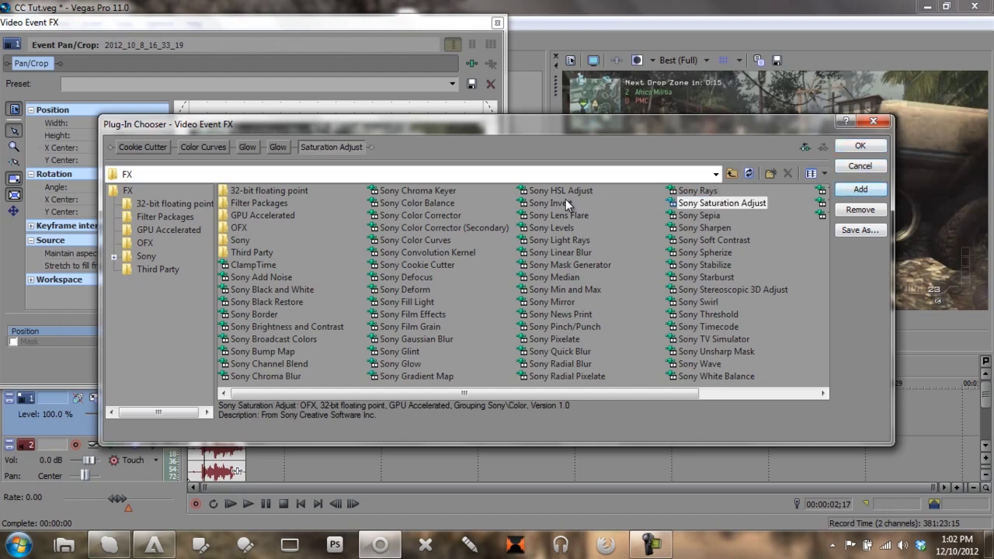
# - Add Sony Color Corrector and Sony Soft Contrast, and apply the completed plug-in chain to the clip
pyautogui.click(437, 215)
pyautogui.click(861, 191)
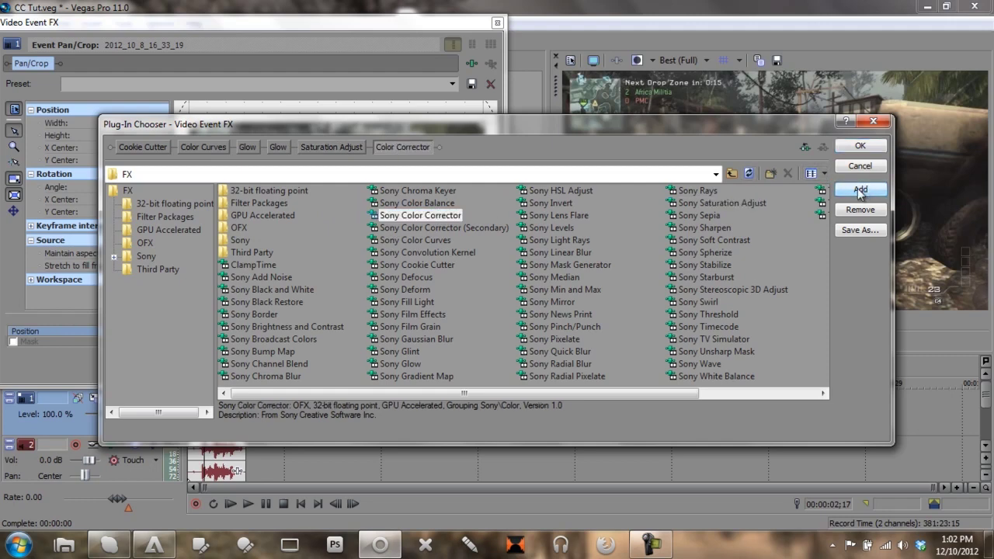
pyautogui.click(715, 241)
pyautogui.click(860, 191)
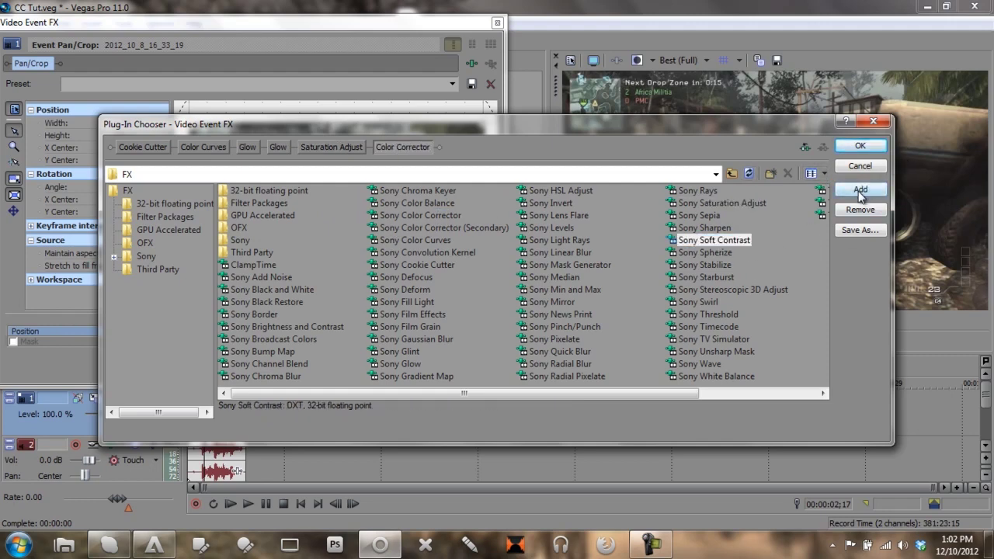
pyautogui.click(857, 147)
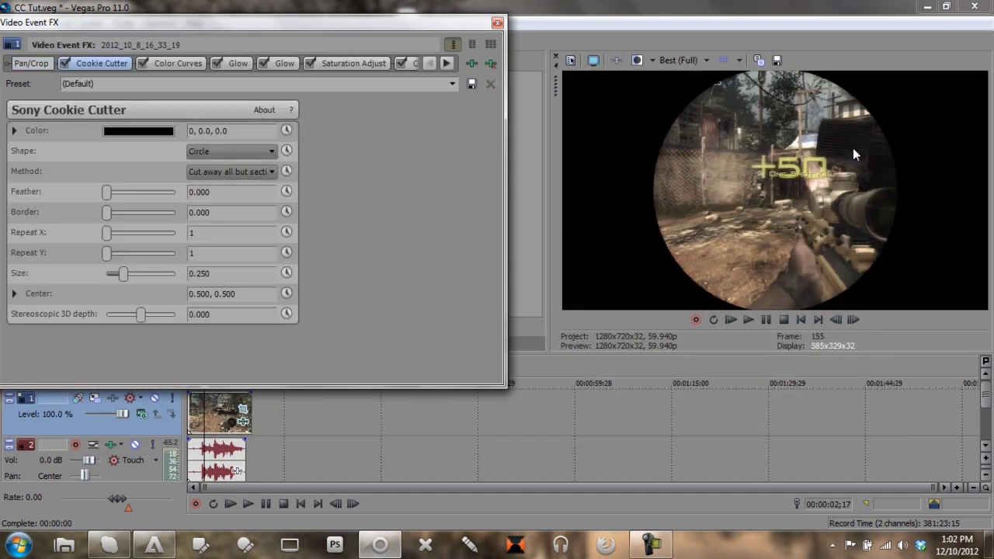
# - Disable every effect in the clip's FX chain except Cookie Cutter
pyautogui.click(449, 63)
pyautogui.click(448, 63)
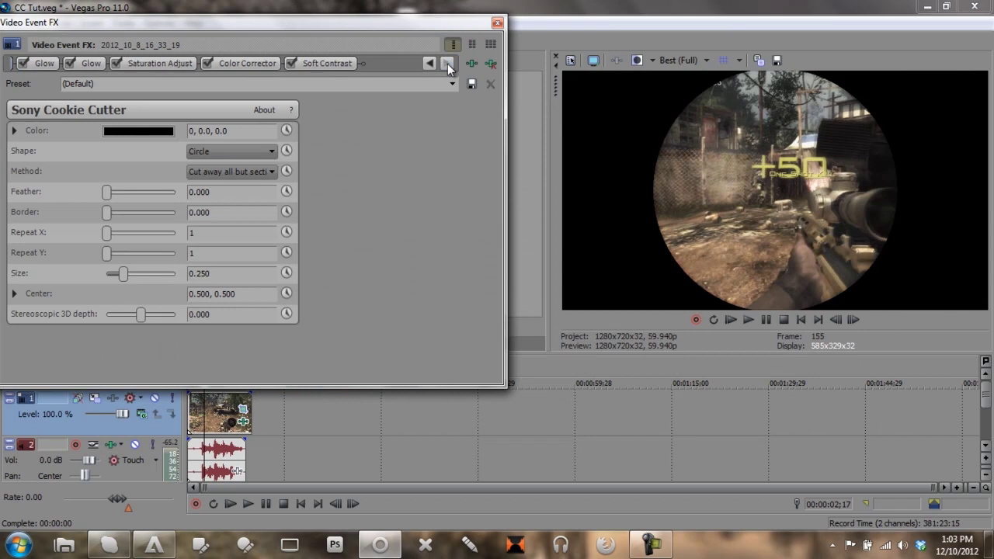
pyautogui.click(293, 65)
pyautogui.click(207, 63)
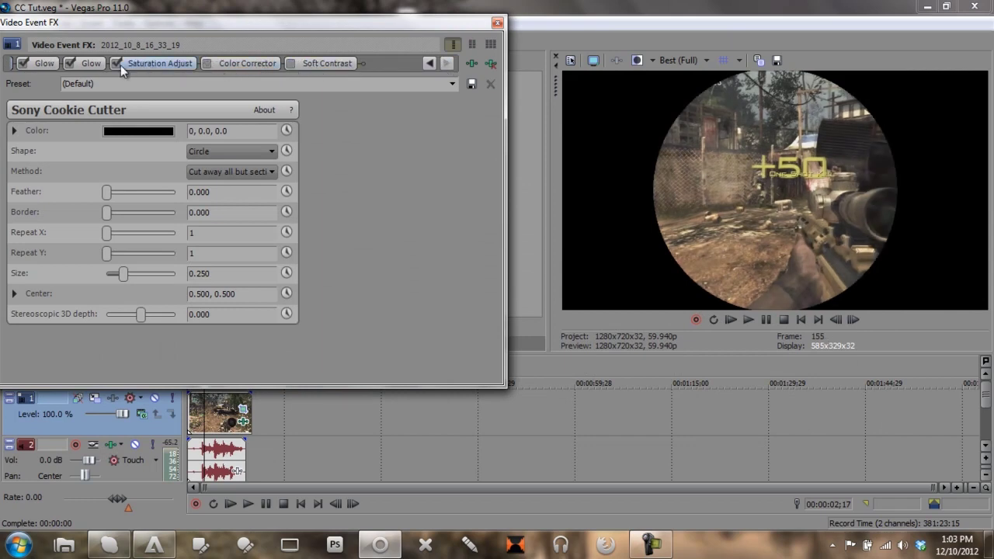
pyautogui.click(70, 63)
pyautogui.click(23, 62)
pyautogui.click(424, 65)
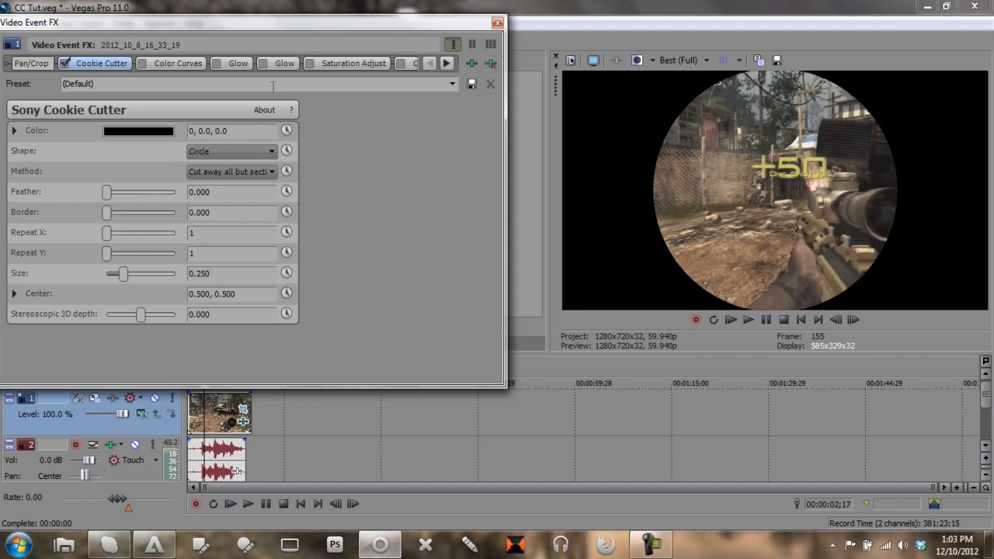
# - Set the Cookie Cutter's feather to 1.305 and its size to 0.421
pyautogui.click(225, 191)
pyautogui.moveTo(230, 191); pyautogui.dragTo(156, 193)
pyautogui.write('1.305')
pyautogui.press('Return')
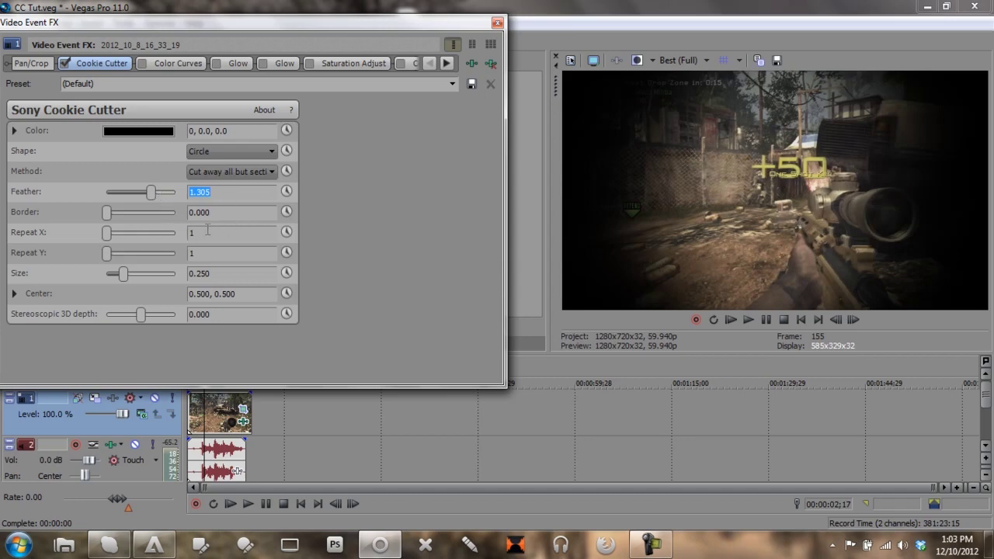
pyautogui.click(232, 274)
pyautogui.write('.421')
pyautogui.press('Return')
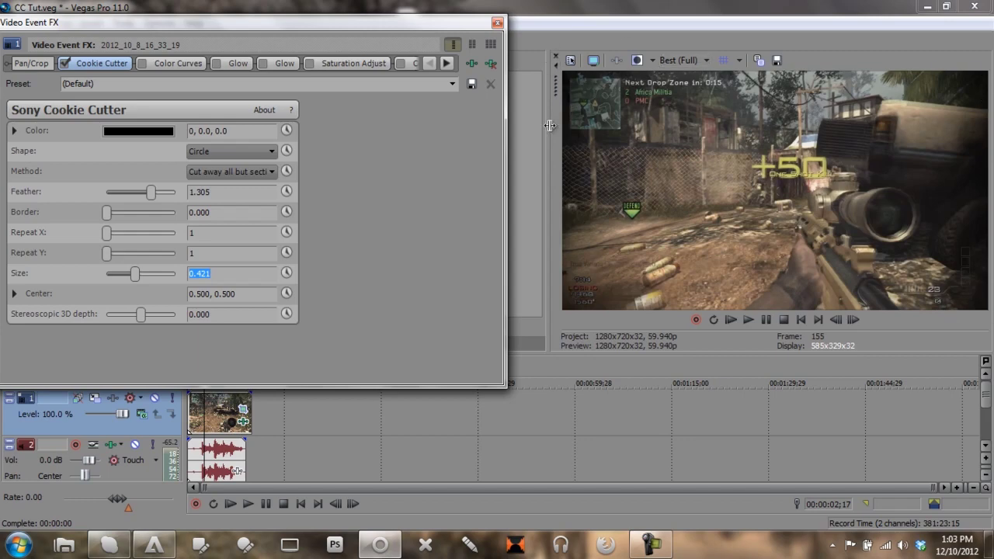
# - Enable Color Curves and bend the RGB curve into an S-shape, raising the highlights and lowering the shadows
pyautogui.click(142, 64)
pyautogui.click(155, 63)
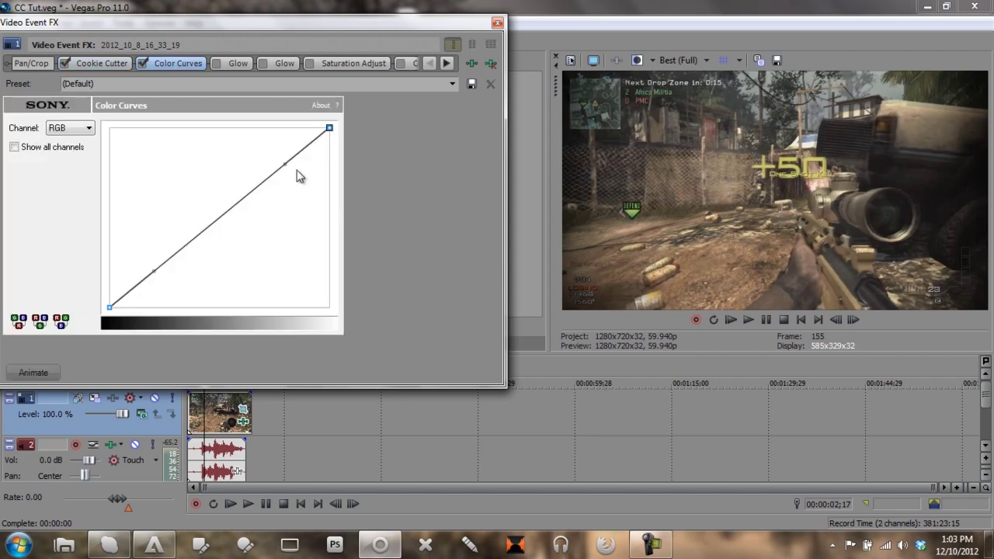
pyautogui.moveTo(284, 164); pyautogui.dragTo(254, 133)
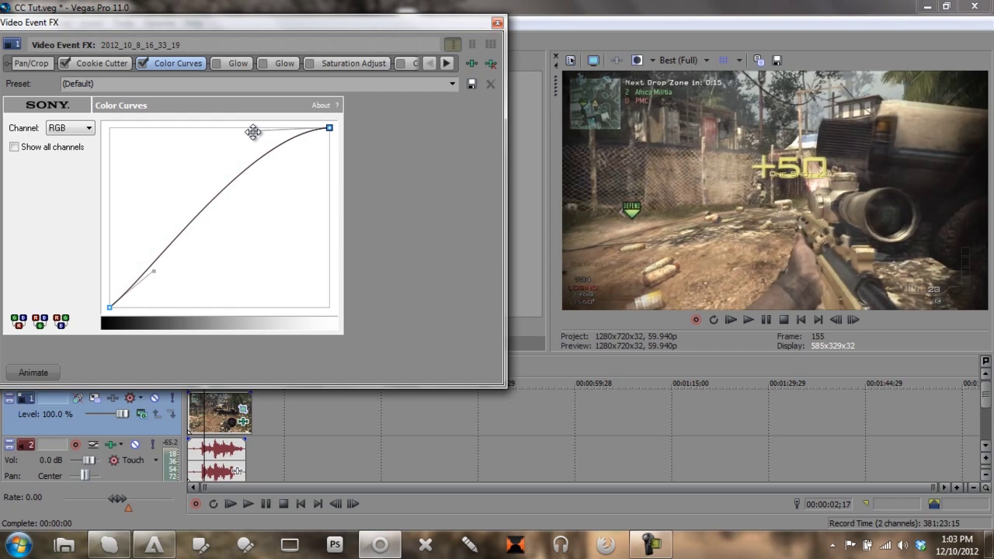
pyautogui.moveTo(155, 272); pyautogui.dragTo(179, 306)
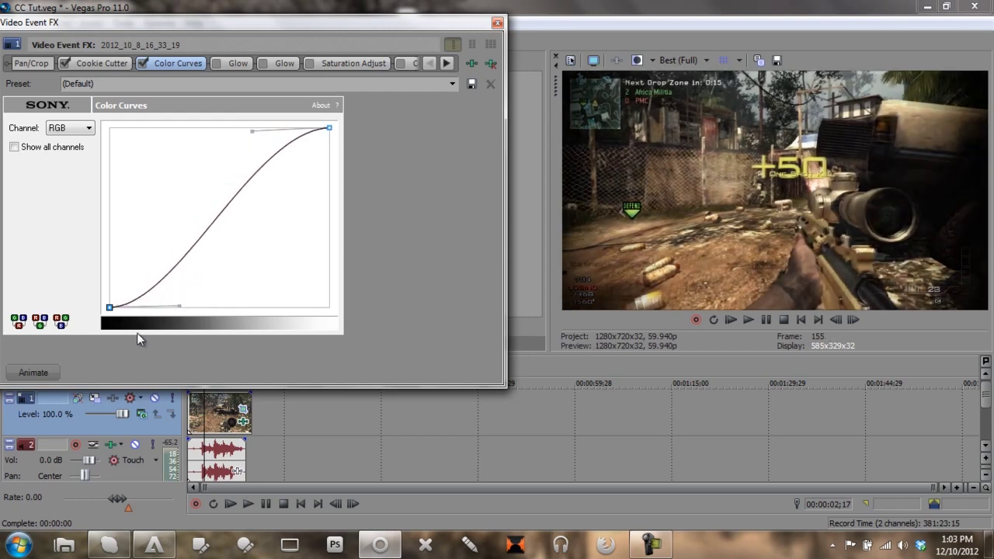
# - Enable the first Glow effect and set its glow percent to 0.421 and intensity to 0.211
pyautogui.click(216, 64)
pyautogui.click(244, 66)
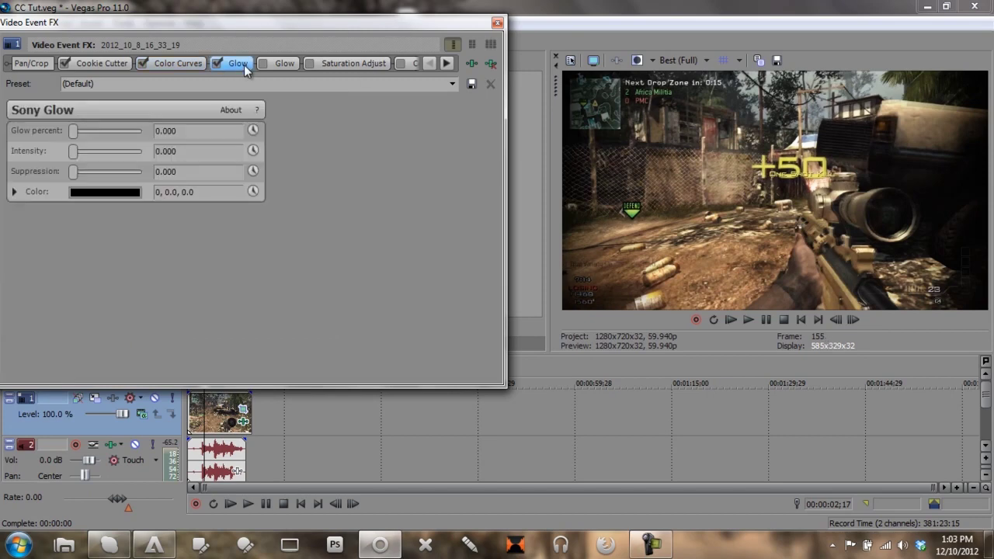
pyautogui.click(200, 131)
pyautogui.write('.421')
pyautogui.press('Return')
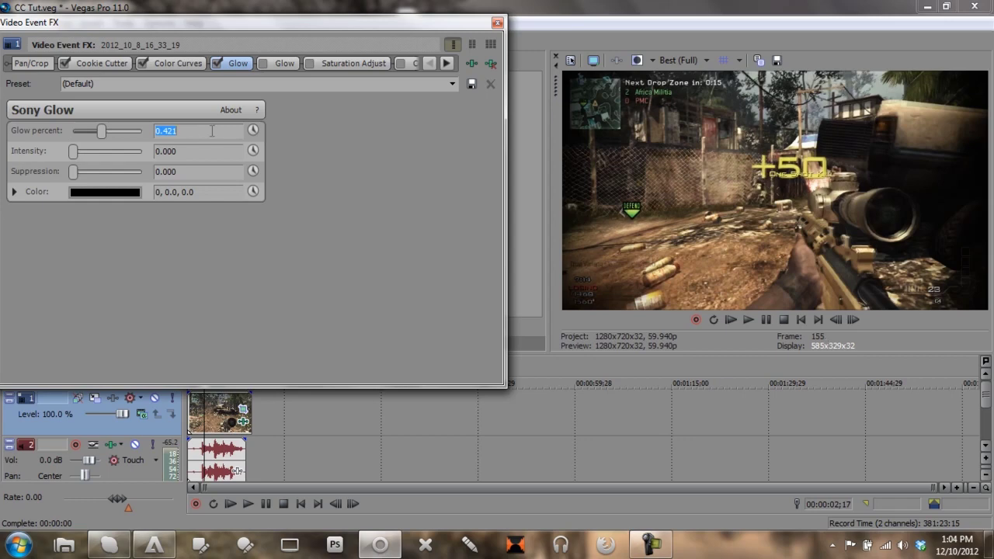
pyautogui.click(206, 154)
pyautogui.write('.211')
pyautogui.press('Return')
pyautogui.click(212, 177)
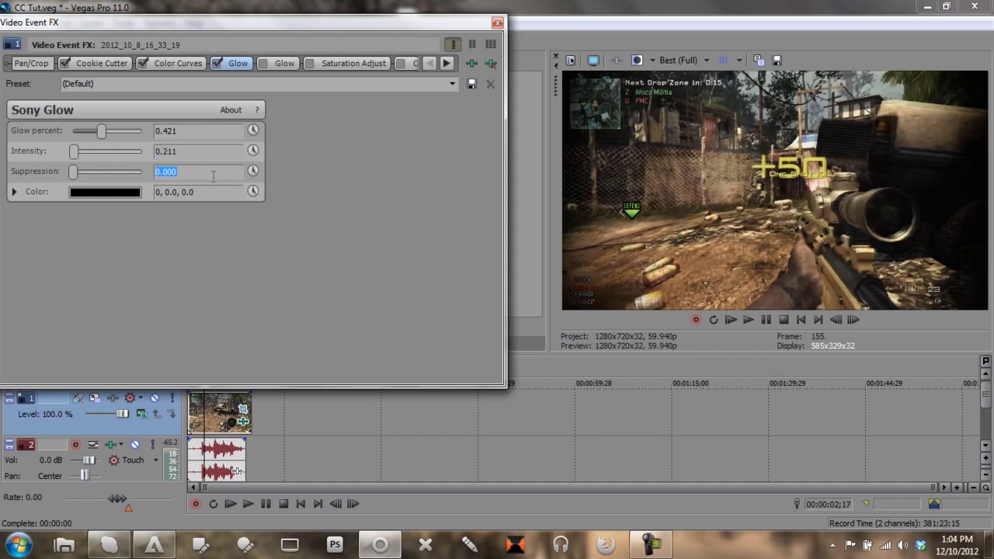
# - Set the first Glow effect's color to 0, 0.91, 0.98
pyautogui.click(204, 192)
pyautogui.moveTo(204, 192); pyautogui.dragTo(173, 188)
pyautogui.press('BackSpace')
pyautogui.write('31')
pyautogui.write(',')
pyautogui.write('.98')
pyautogui.press('Return')
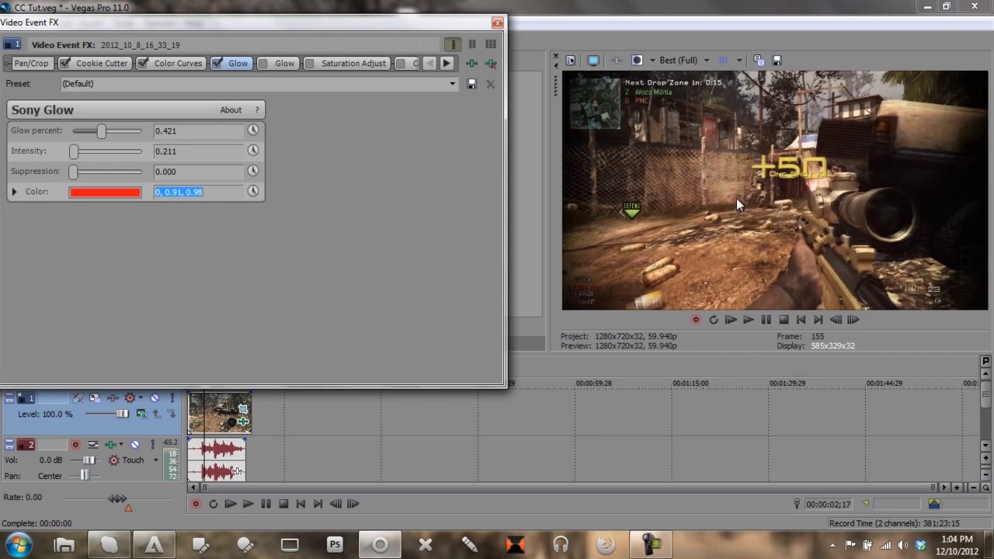
# - Enable the second Glow effect and set its glow percent to 0.421 and intensity to 0.211
pyautogui.click(284, 65)
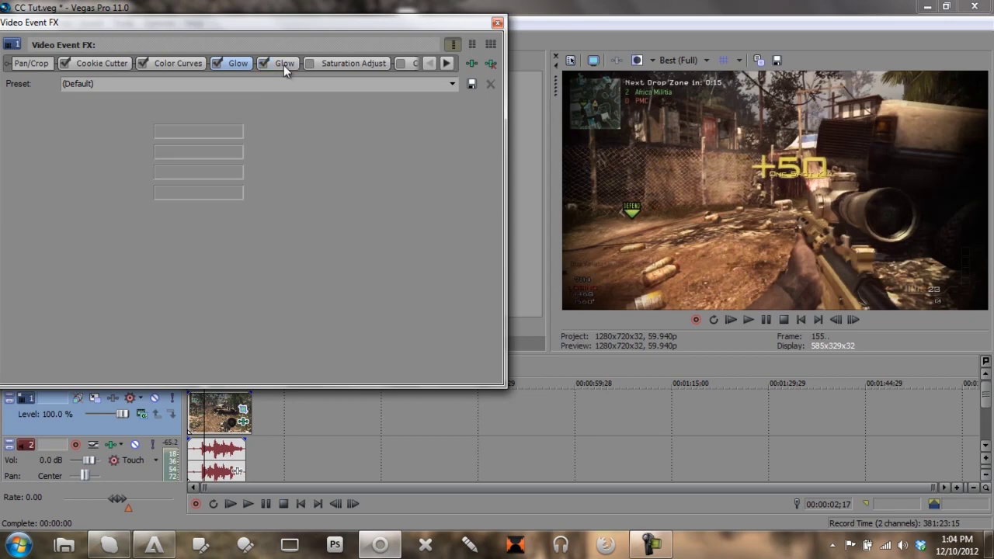
pyautogui.click(186, 132)
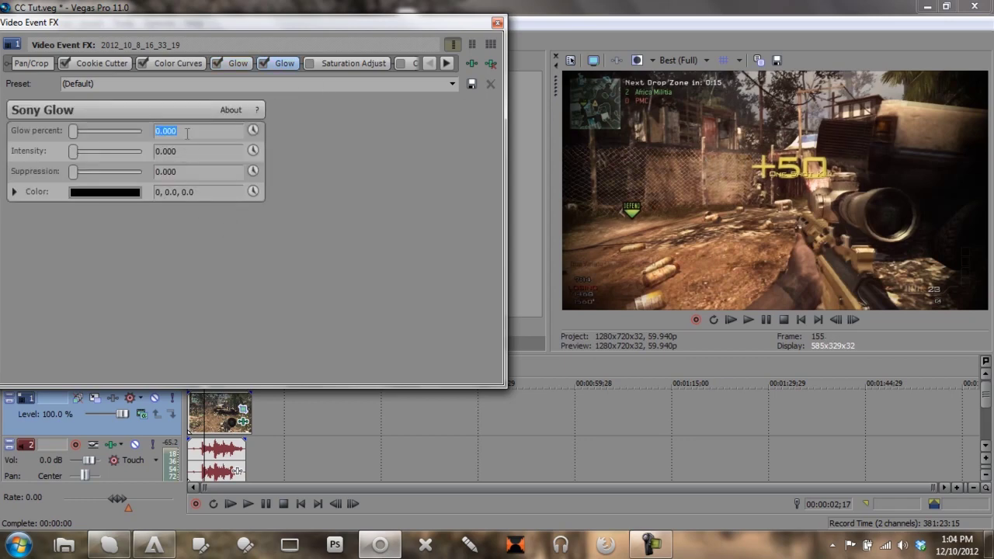
pyautogui.write('.2')
pyautogui.press('BackSpace')
pyautogui.write('421')
pyautogui.click(208, 150)
pyautogui.write('0.211')
pyautogui.press('Return')
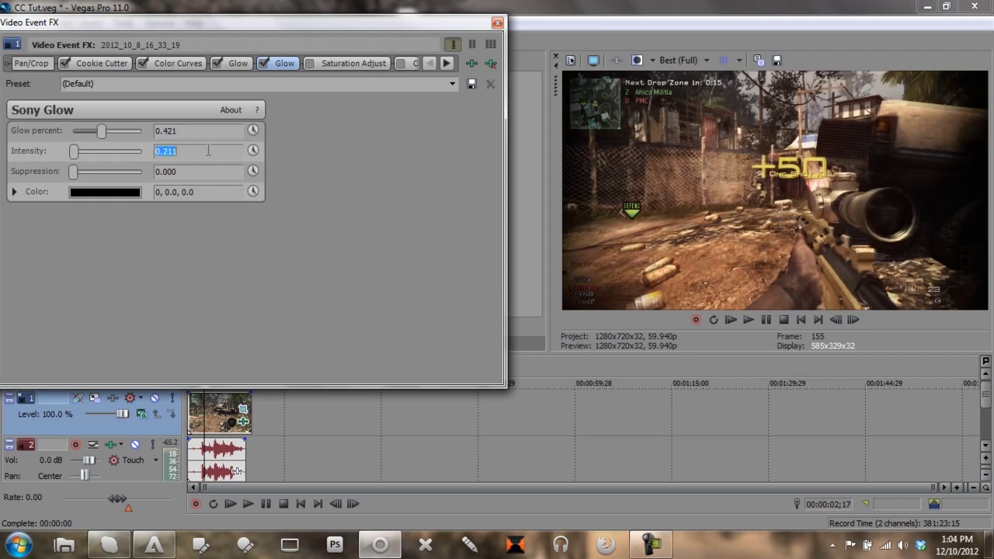
# - Set the second Glow effect's color to 239, 0.96, 0.98
pyautogui.click(216, 191)
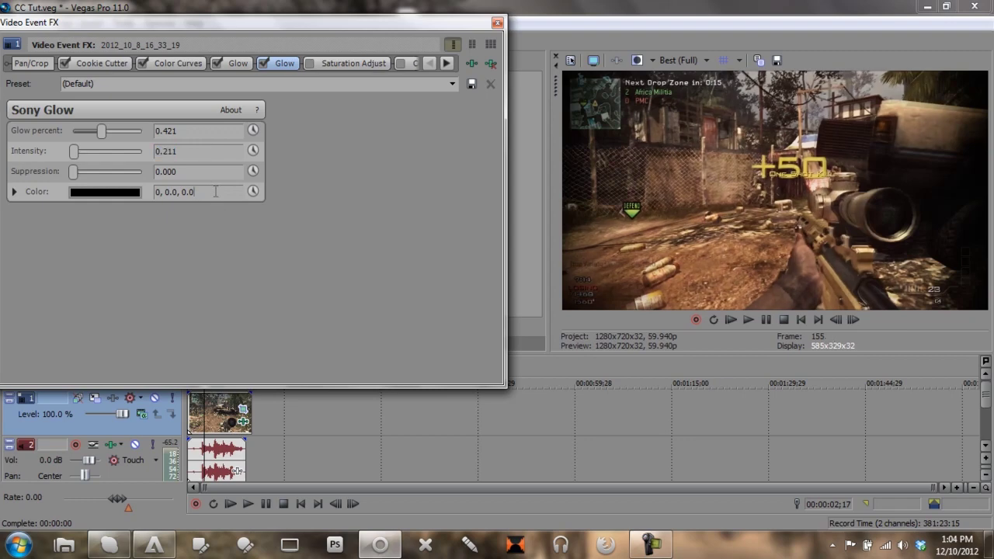
pyautogui.moveTo(216, 192); pyautogui.dragTo(136, 200)
pyautogui.press('BackSpace')
pyautogui.write('239')
pyautogui.write(', 0.96')
pyautogui.write(', 0')
pyautogui.write('.98')
pyautogui.press('Return')
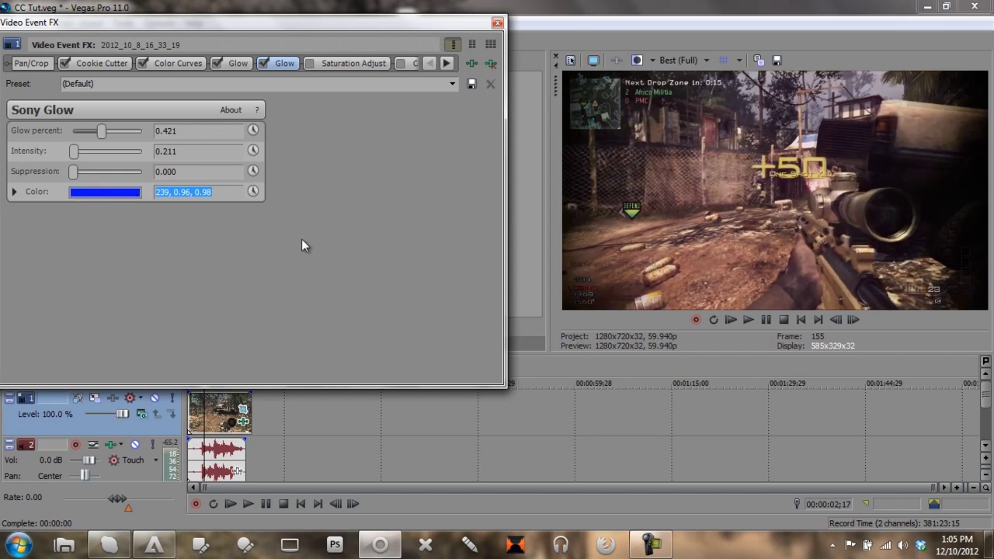
# - Enable Saturation Adjust and set its amount to 1.000 and low to -0.221
pyautogui.click(310, 63)
pyautogui.click(357, 63)
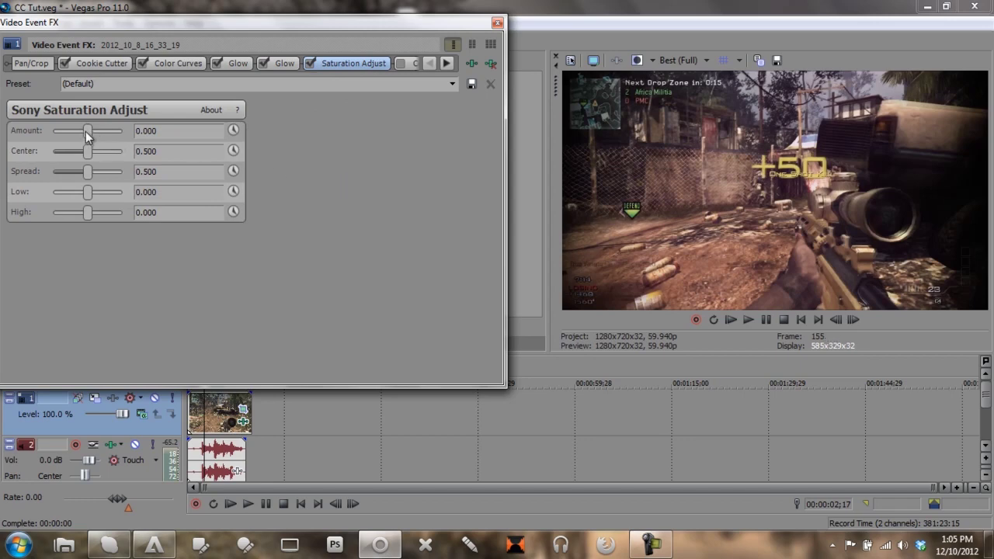
pyautogui.moveTo(87, 133); pyautogui.dragTo(126, 130)
pyautogui.click(177, 187)
pyautogui.doubleClick(177, 187)
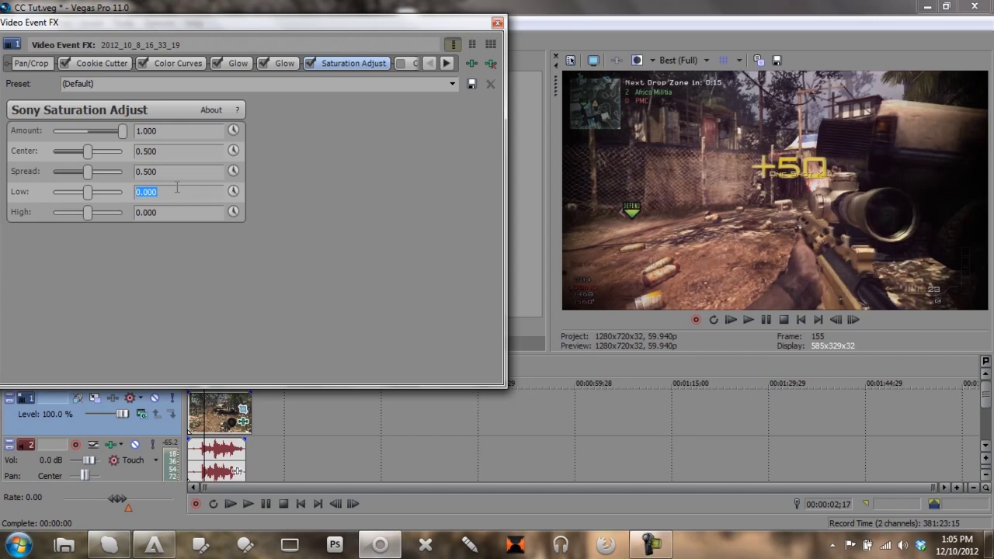
pyautogui.write('-.221')
pyautogui.press('Return')
# - Enable Color Corrector and shift the low wheel to about 126.15, 0.4521 and the mid wheel to about 122.21, 0.1876, toward orange-red
pyautogui.click(446, 62)
pyautogui.click(447, 63)
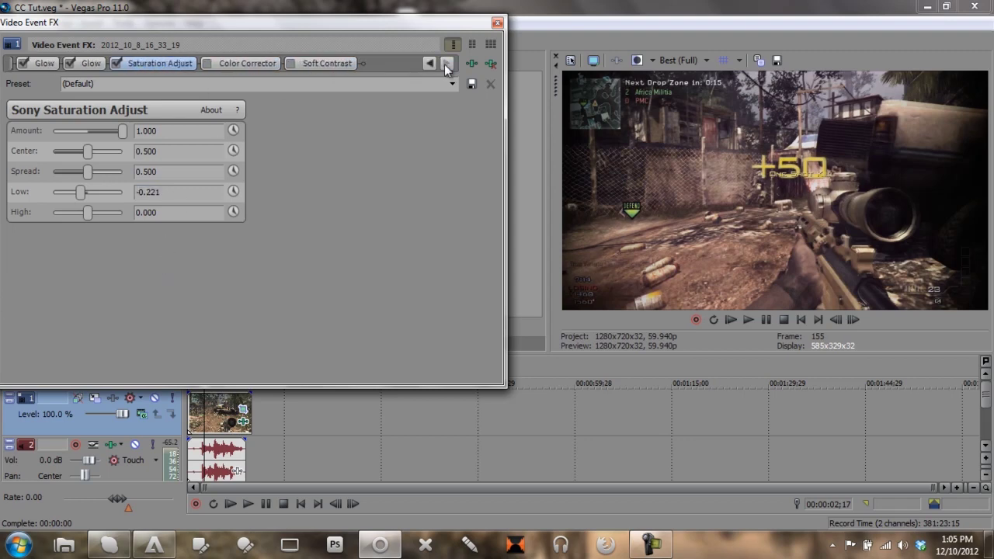
pyautogui.click(226, 64)
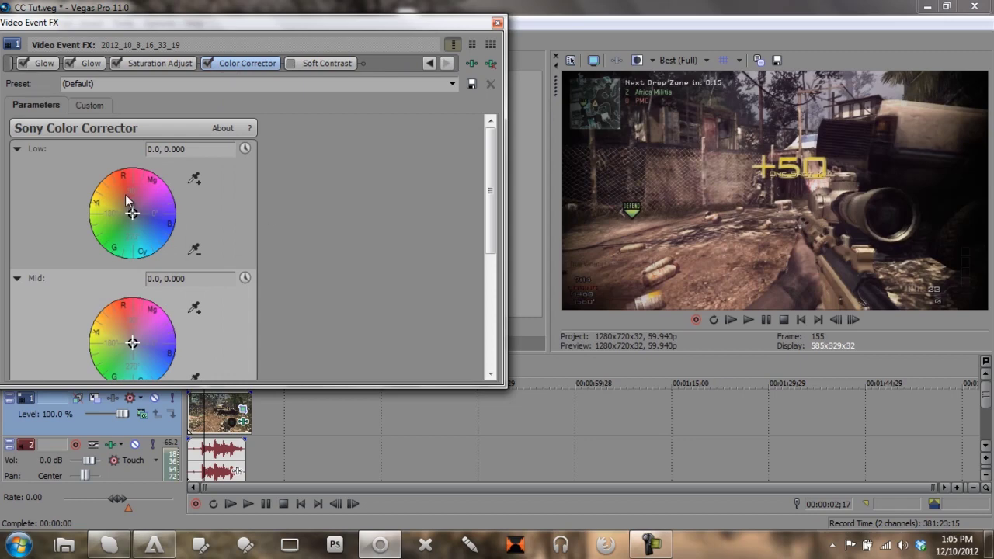
pyautogui.moveTo(495, 150)
pyautogui.mouseDown()
pyautogui.moveTo(493, 219)
pyautogui.moveTo(494, 145)
pyautogui.mouseUp()
pyautogui.click(124, 195)
pyautogui.moveTo(124, 196); pyautogui.dragTo(121, 197)
pyautogui.click(129, 336)
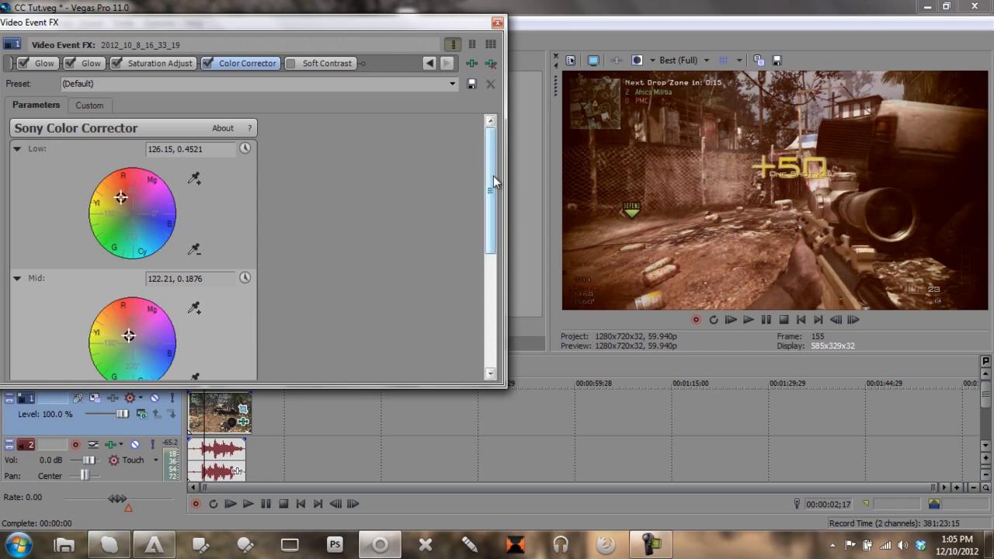
# - Shift the Color Corrector's high wheel toward blue, to about 345.85, 0.5844
pyautogui.moveTo(493, 177); pyautogui.dragTo(493, 279)
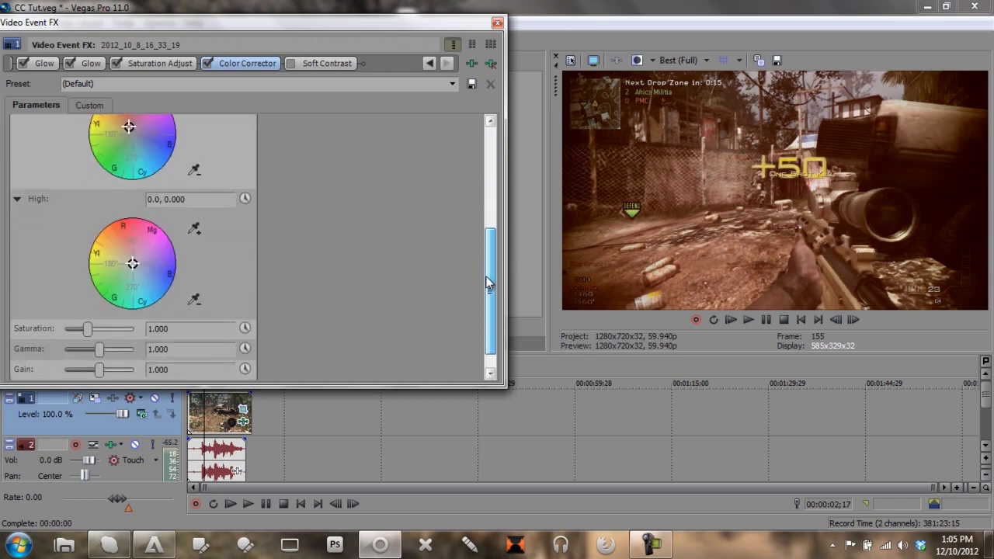
pyautogui.click(170, 274)
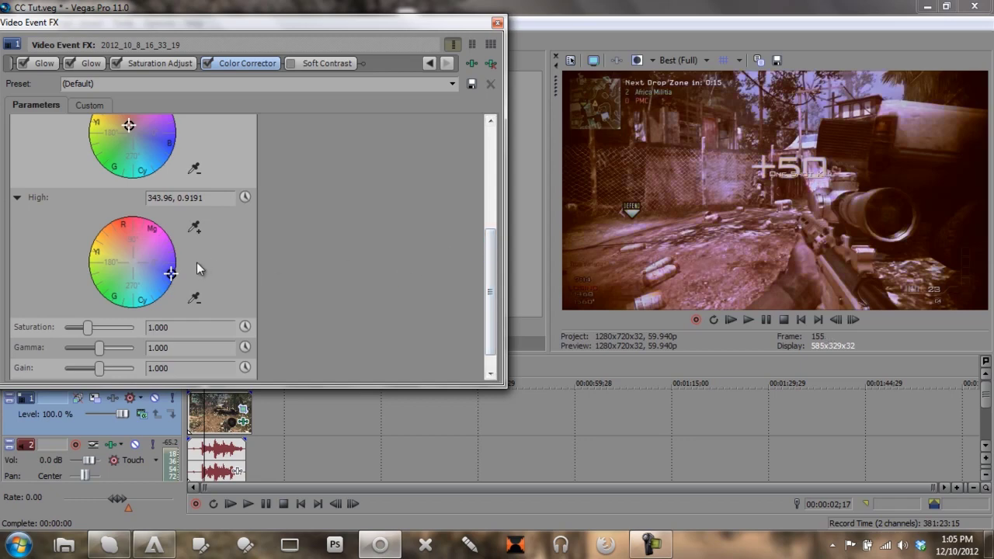
pyautogui.click(156, 268)
pyautogui.moveTo(487, 265); pyautogui.dragTo(488, 204)
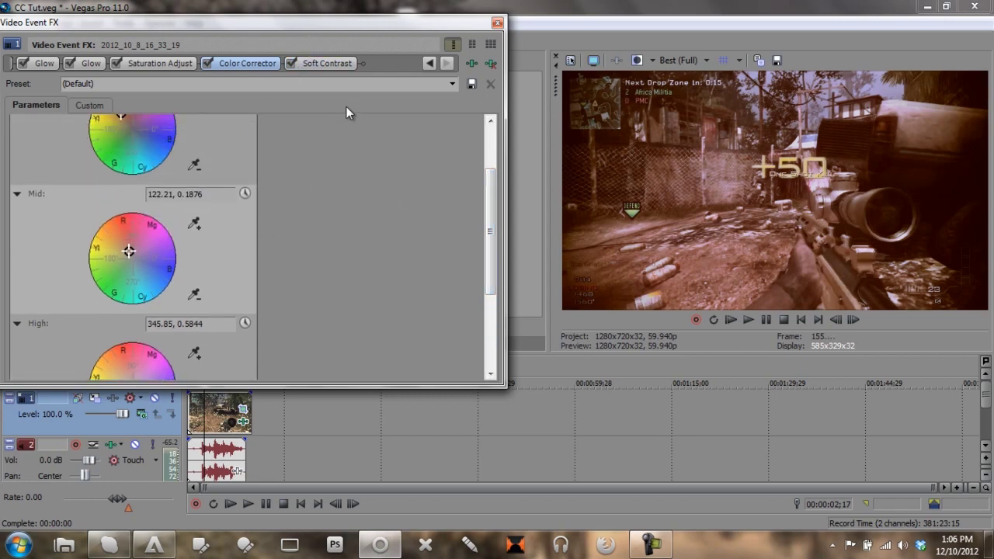
# - Enable Soft Contrast and set its vignette's exterior effect to Blur
pyautogui.click(335, 62)
pyautogui.scroll(1, 396, 195)
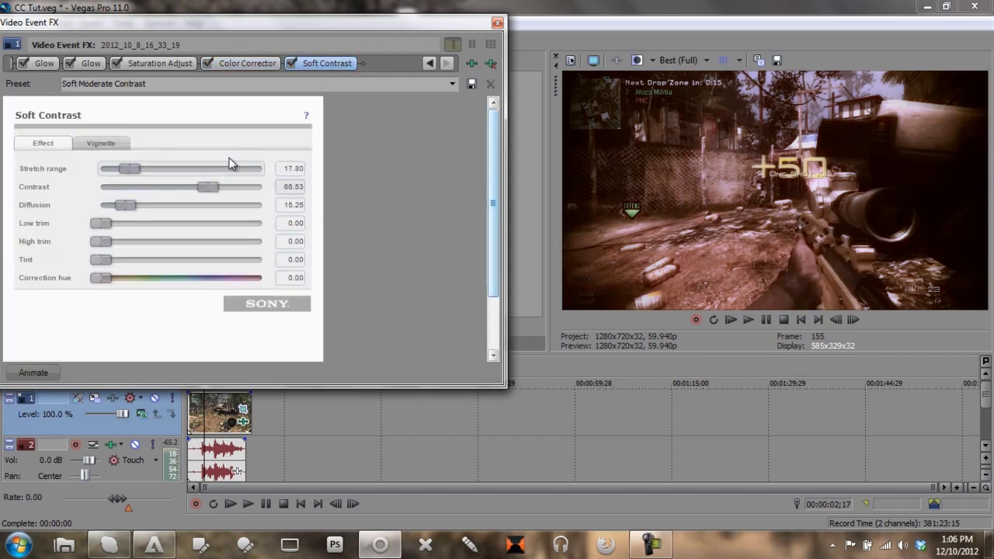
pyautogui.click(101, 144)
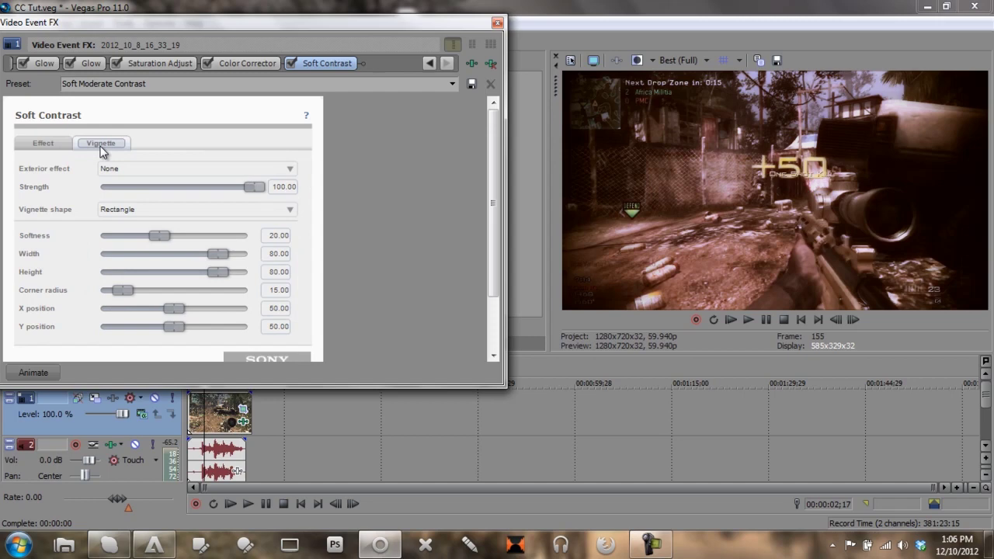
pyautogui.click(283, 169)
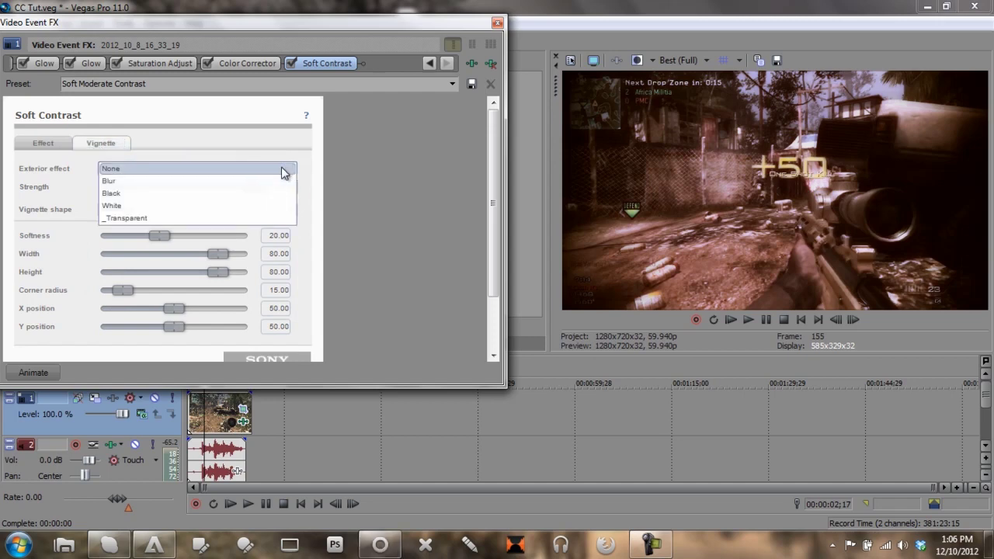
pyautogui.click(123, 182)
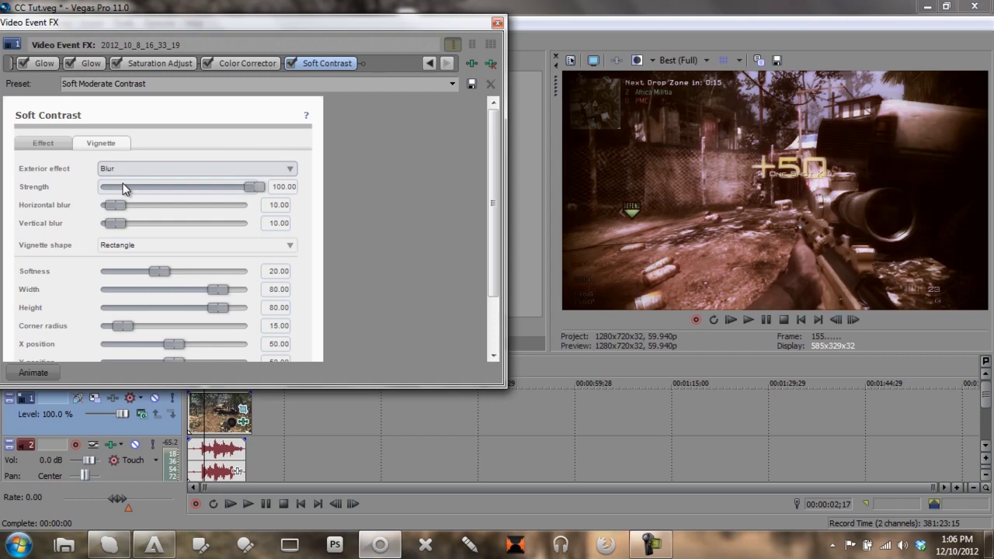
# - Set the Soft Contrast vignette's blur strength to 50
pyautogui.click(284, 186)
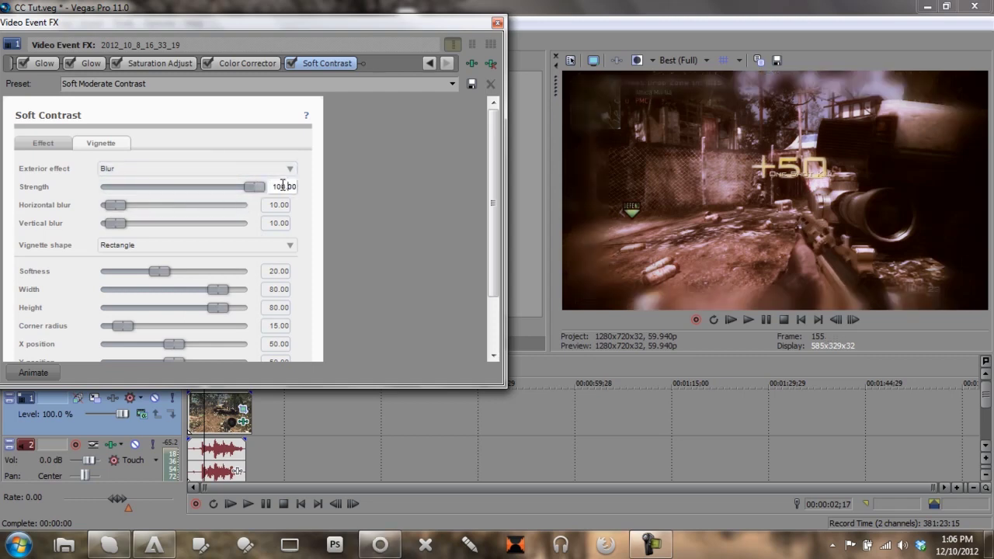
pyautogui.press('BackSpace')
pyautogui.press('BackSpace')
pyautogui.press('BackSpace')
pyautogui.write('50')
pyautogui.press('Return')
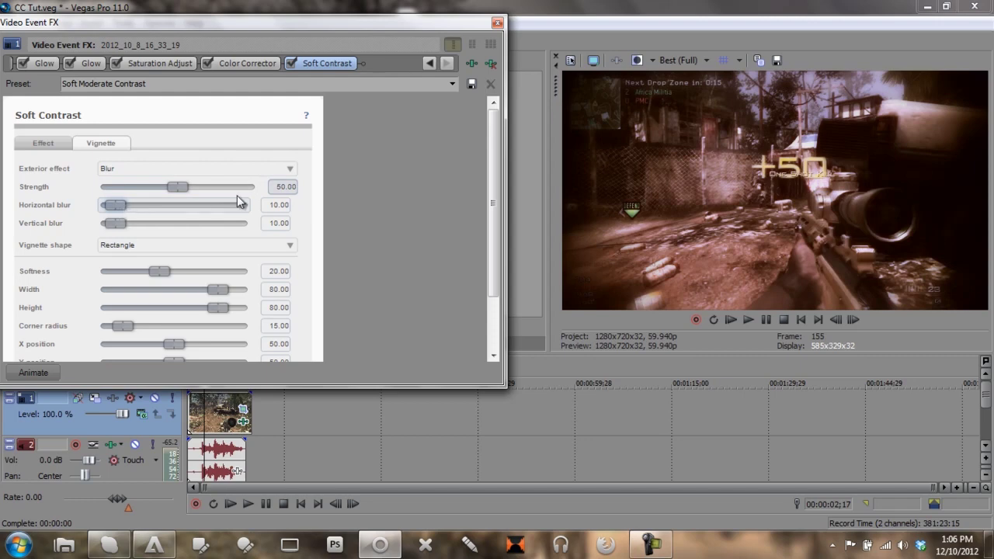
# - Set the rectangular vignette's width and height to 100
pyautogui.scroll(-1, 438, 243)
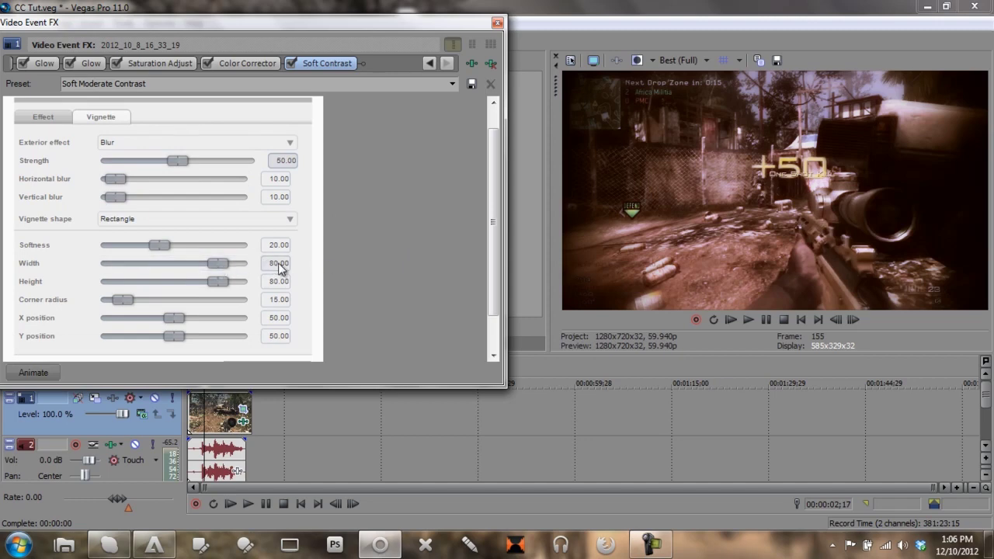
pyautogui.moveTo(222, 262); pyautogui.dragTo(303, 264)
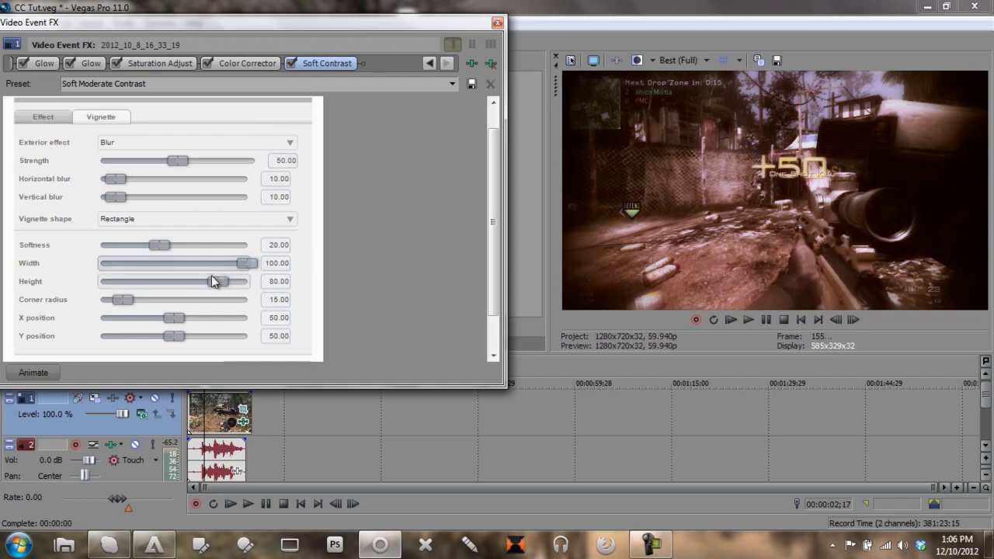
pyautogui.moveTo(214, 281); pyautogui.dragTo(270, 281)
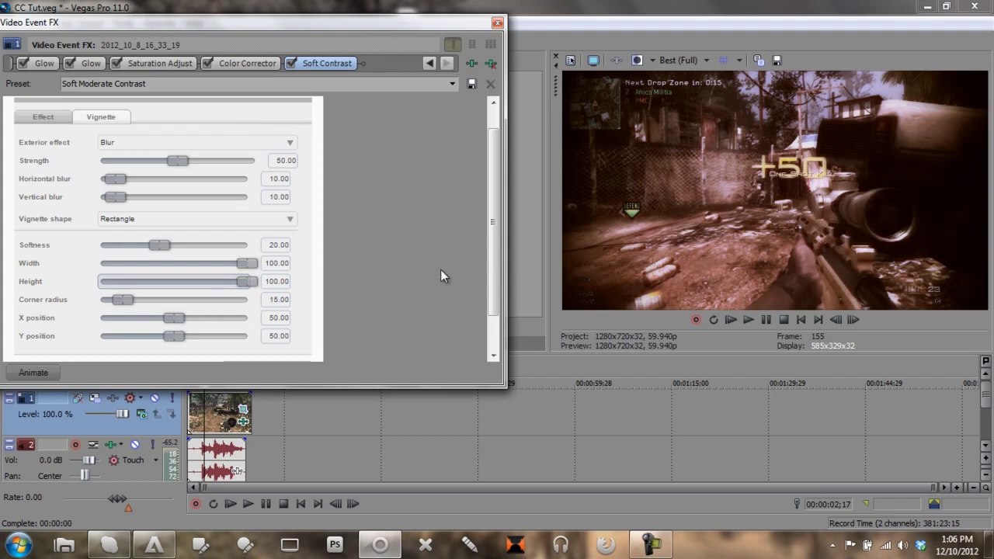
# - Change the vignette shape to Ellipse with width and height of 100, and close the video event effects window
pyautogui.click(291, 219)
pyautogui.click(194, 219)
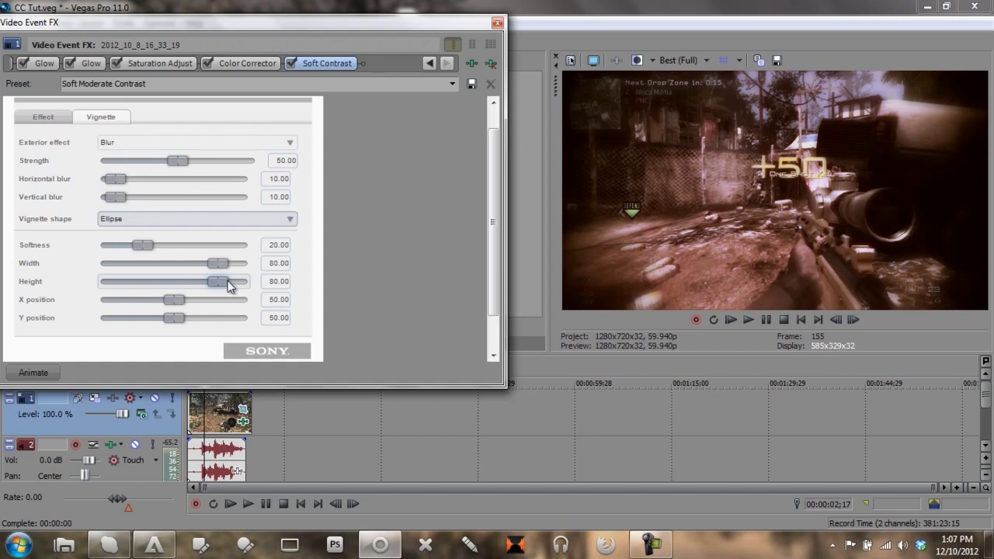
pyautogui.moveTo(225, 282); pyautogui.dragTo(276, 268)
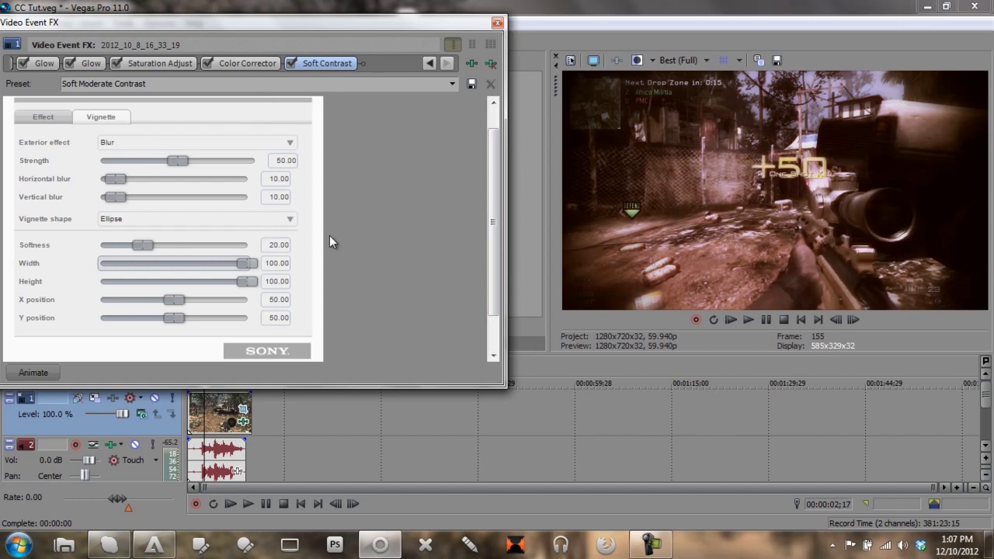
pyautogui.click(497, 23)
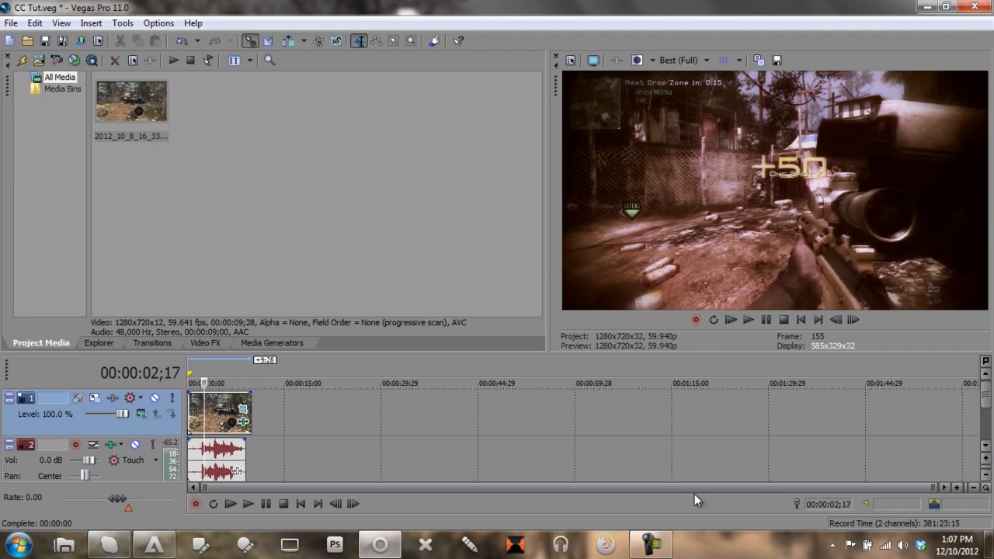
pyautogui.click(644, 543)
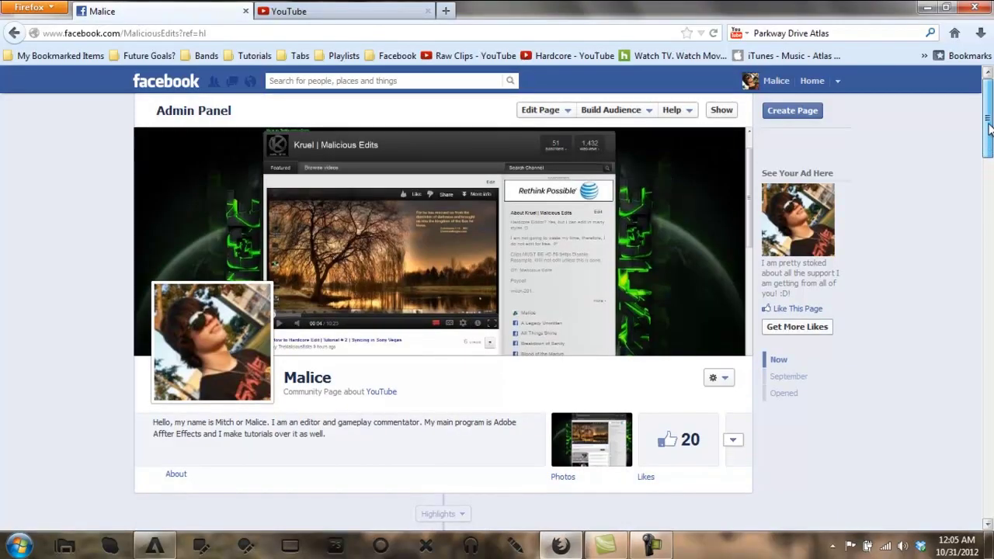
pyautogui.moveTo(989, 128)
pyautogui.mouseDown()
pyautogui.moveTo(989, 173)
pyautogui.moveTo(990, 142)
pyautogui.mouseUp()
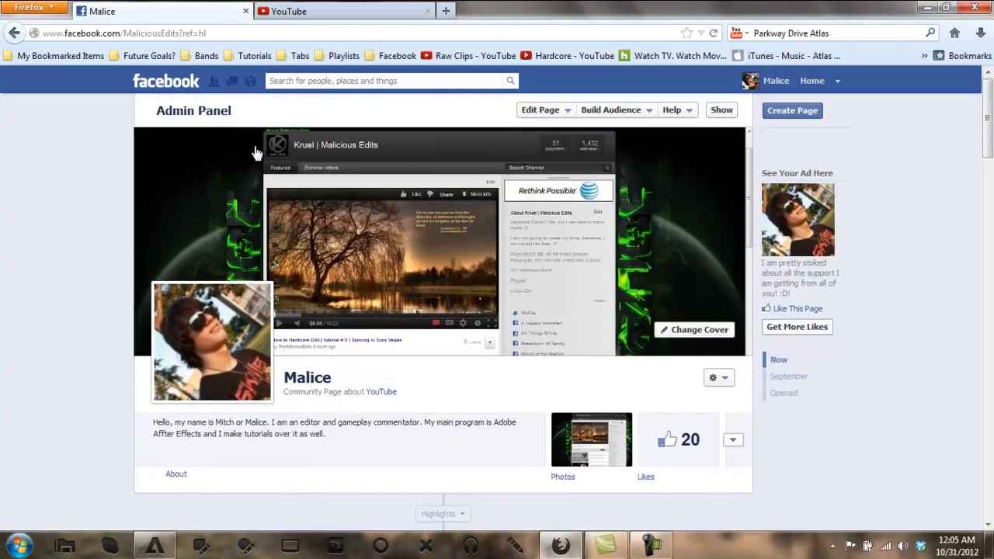
pyautogui.moveTo(990, 85)
pyautogui.mouseDown()
pyautogui.moveTo(989, 165)
pyautogui.moveTo(990, 86)
pyautogui.mouseUp()
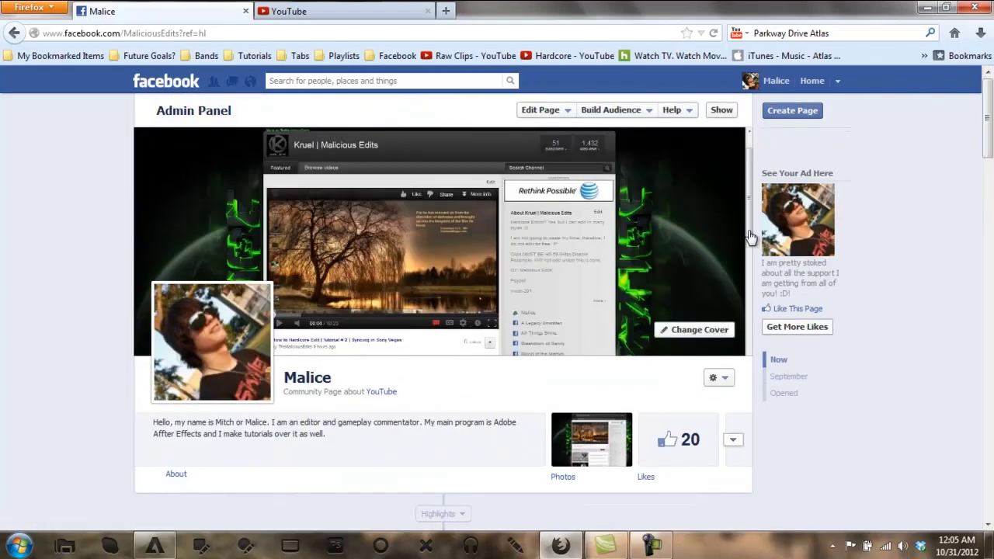